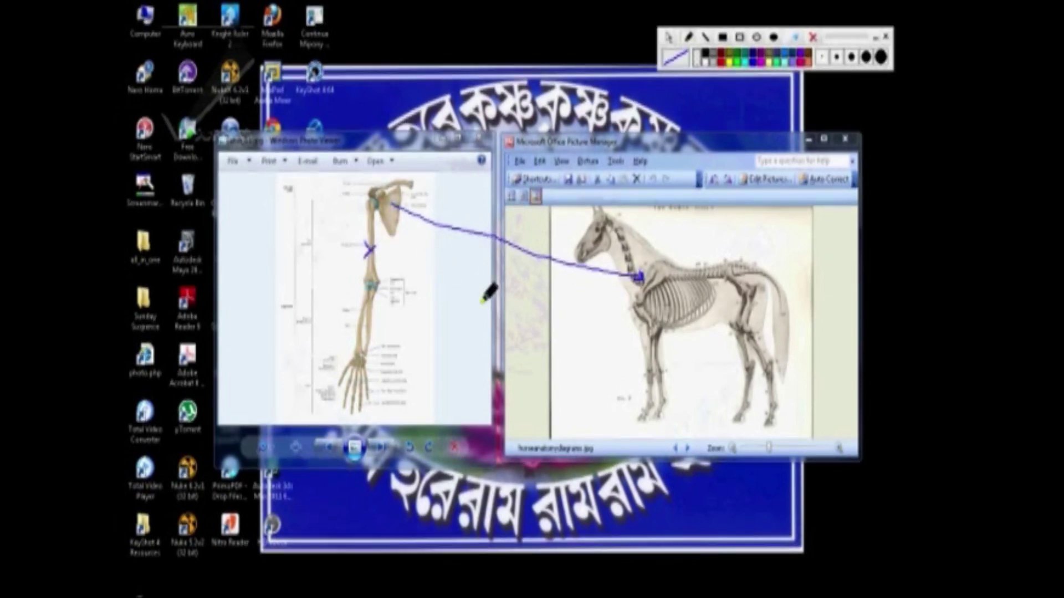
Mark the matching bones in blue on the human arm and horse foreleg, linking the forearm, wrist, hand and fingers to their counterparts
drag(638, 323, 656, 320)
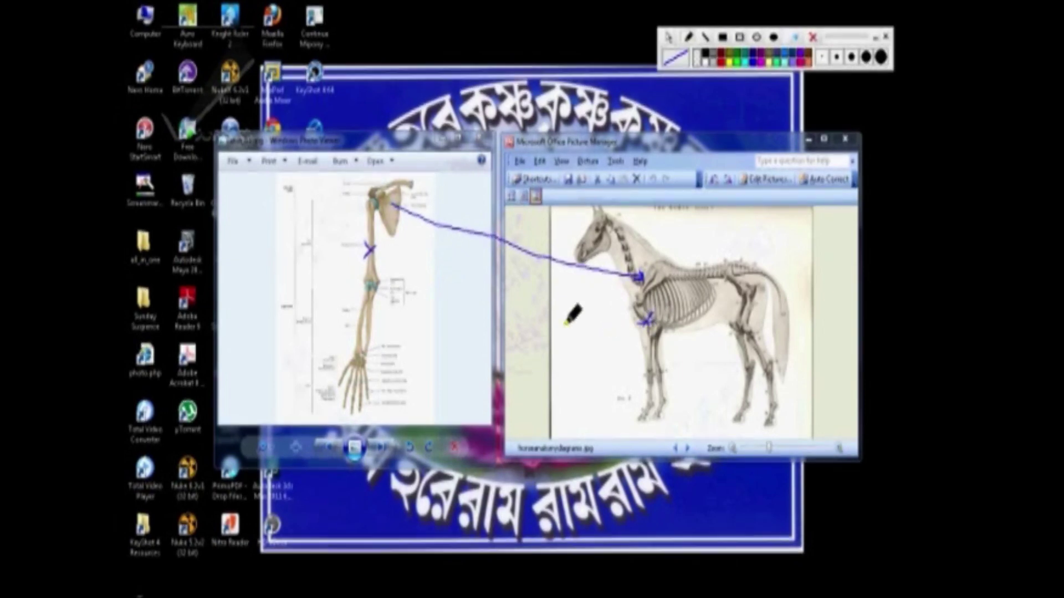
drag(363, 321, 605, 359)
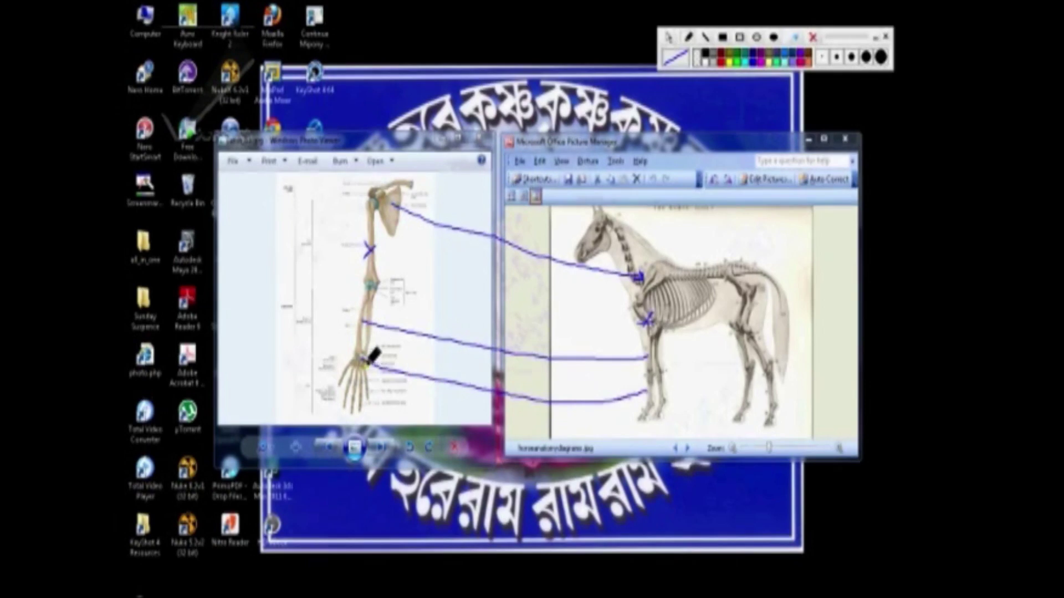
drag(371, 366, 405, 383)
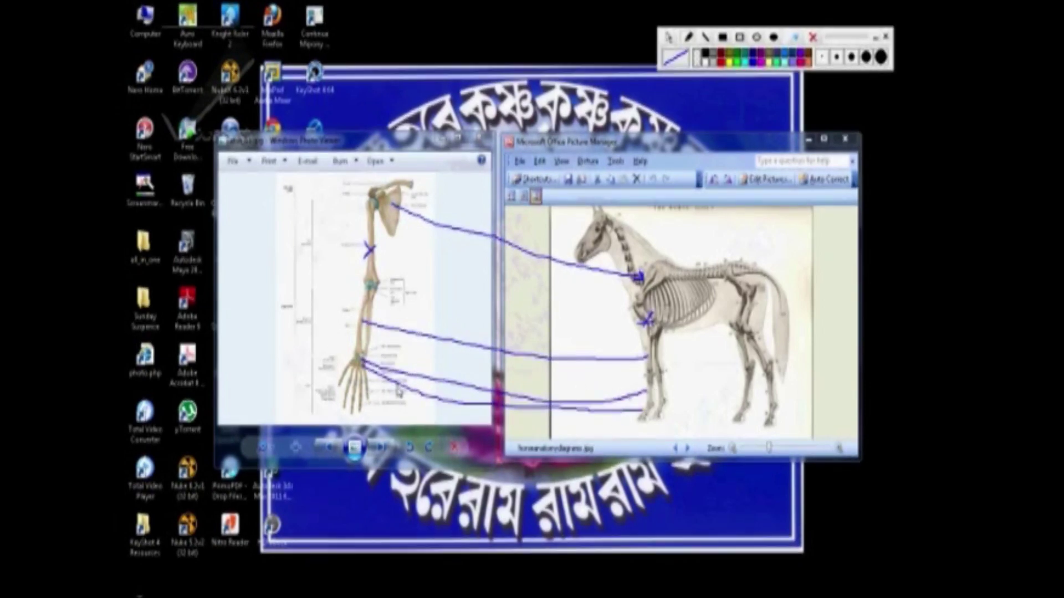
mouse_move(349, 391)
mouse_down()
mouse_move(366, 399)
mouse_move(363, 417)
mouse_up()
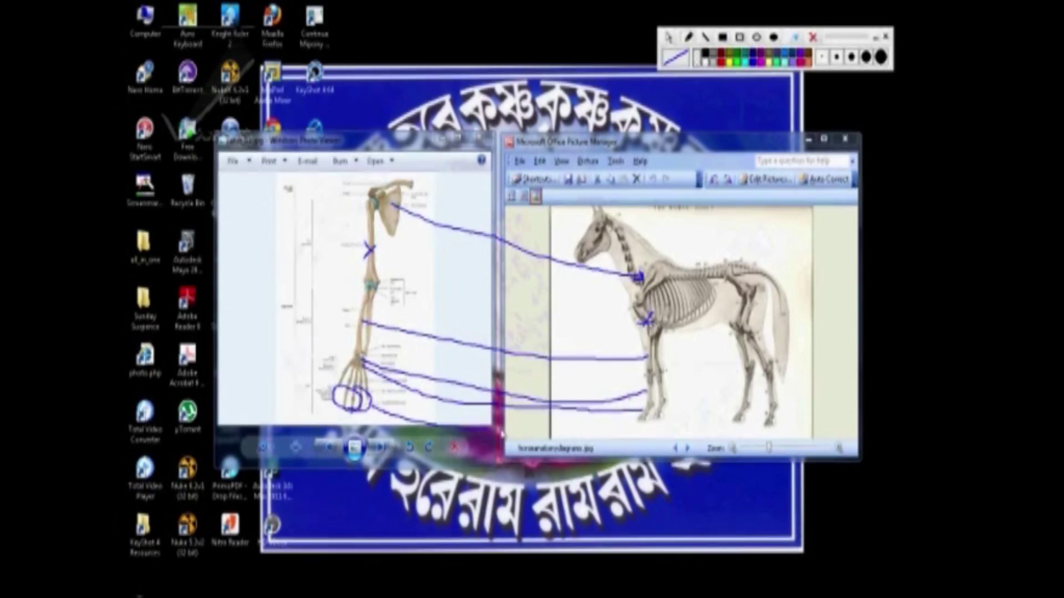
drag(609, 433, 630, 427)
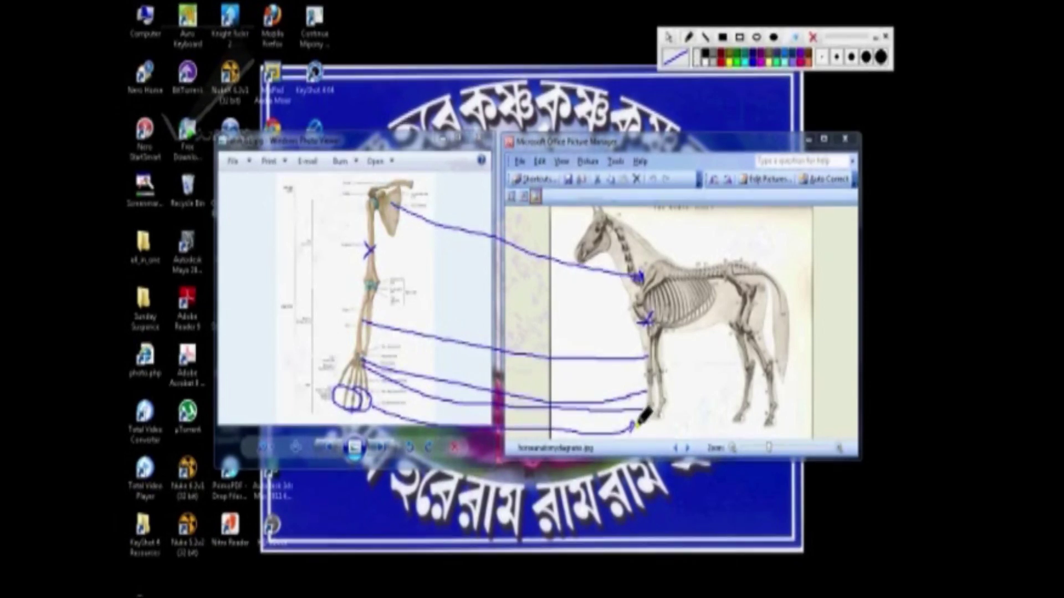
click(670, 41)
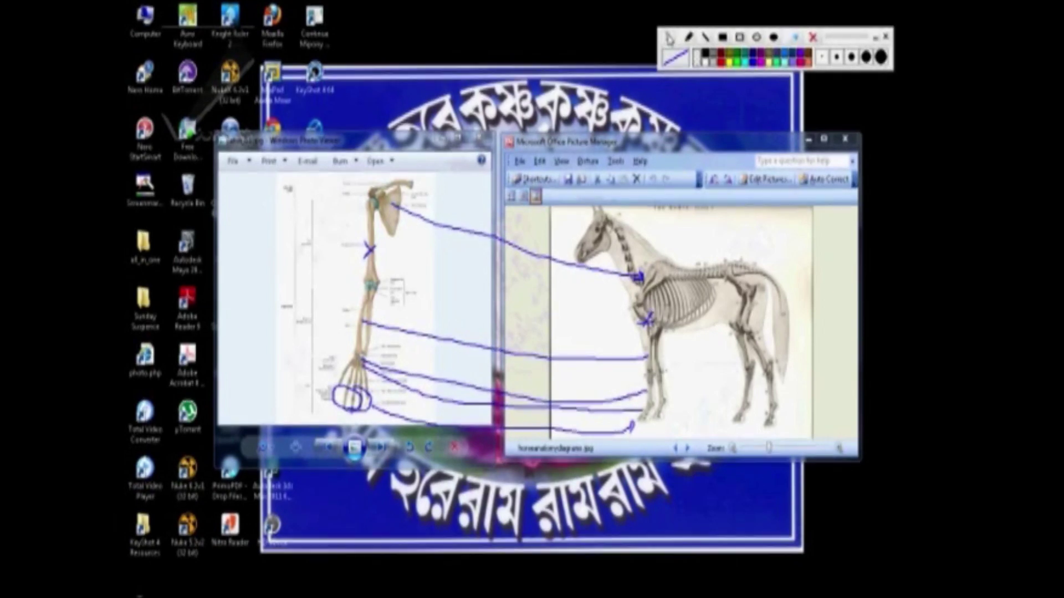
Switch to the Maya window with the arm bone model and clear the blue annotations from the screen
mouse_move(300, 597)
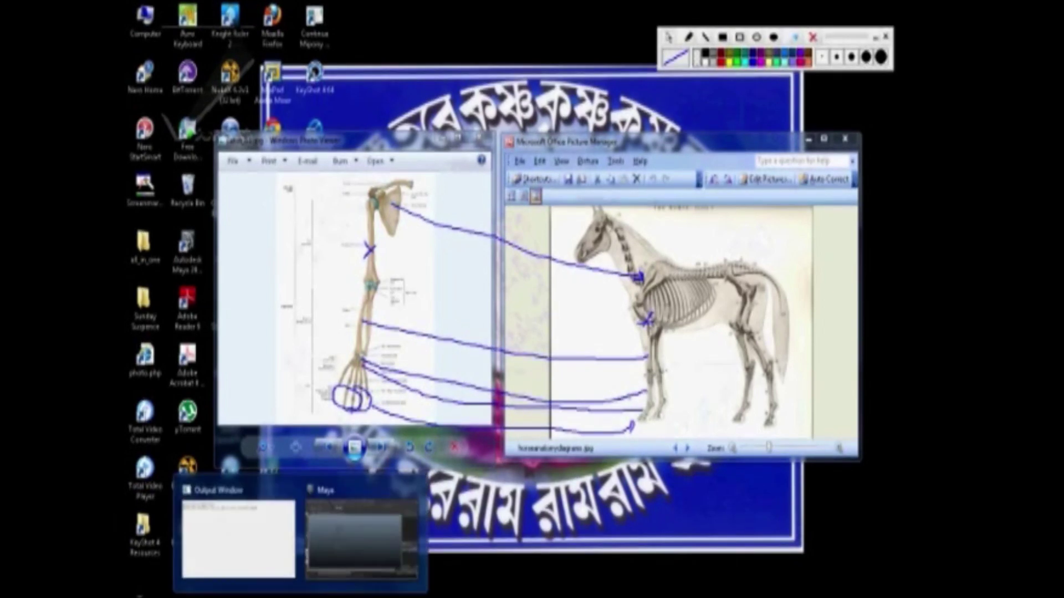
click(334, 561)
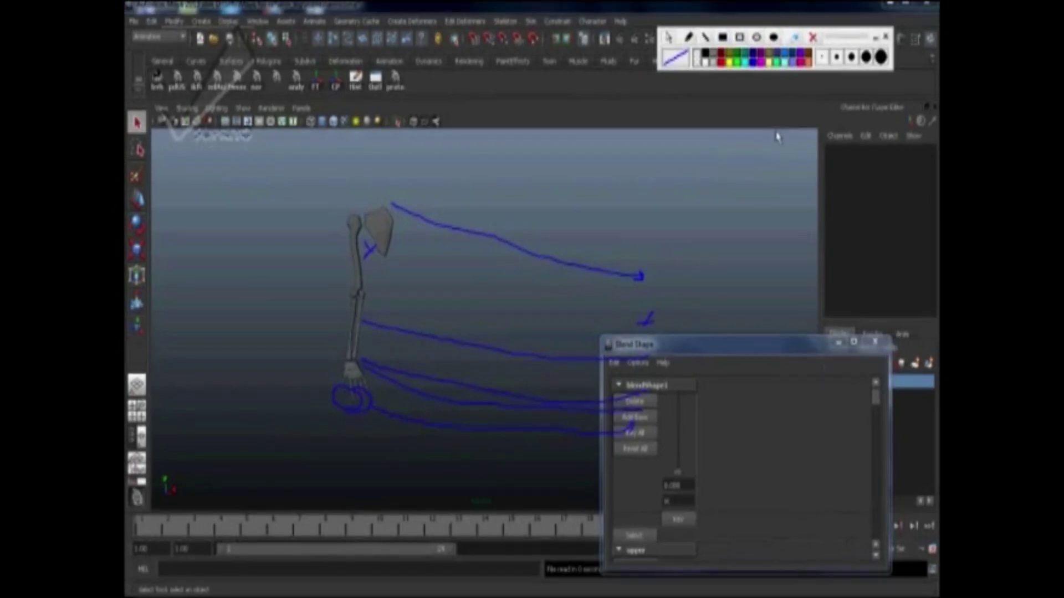
click(694, 39)
click(737, 142)
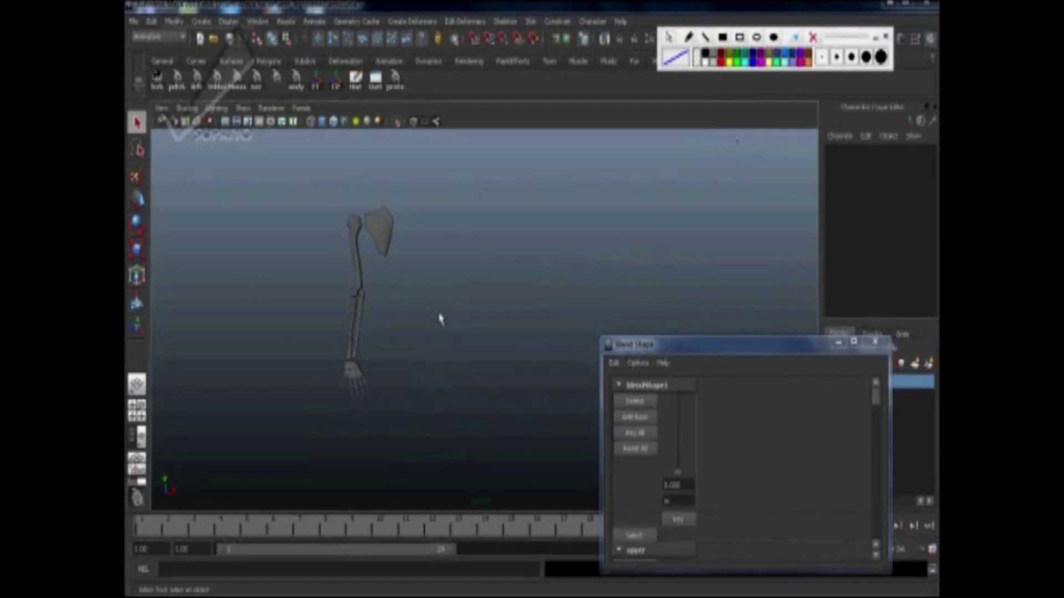
Change the viewport background to plain light grey and maximize the perspective view
key(alt+b)
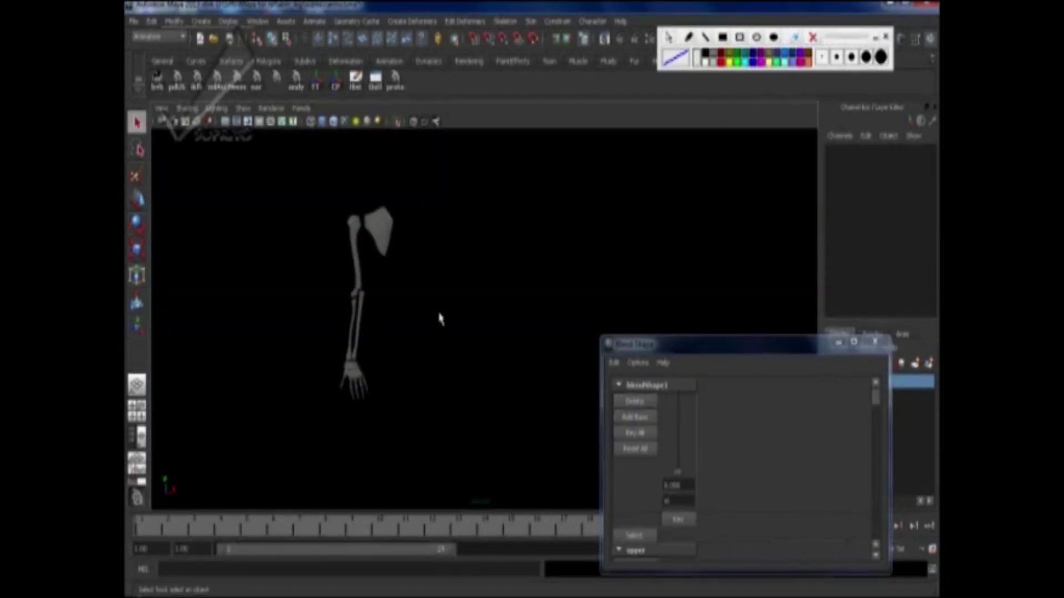
key(alt+b)
key(alt+b)
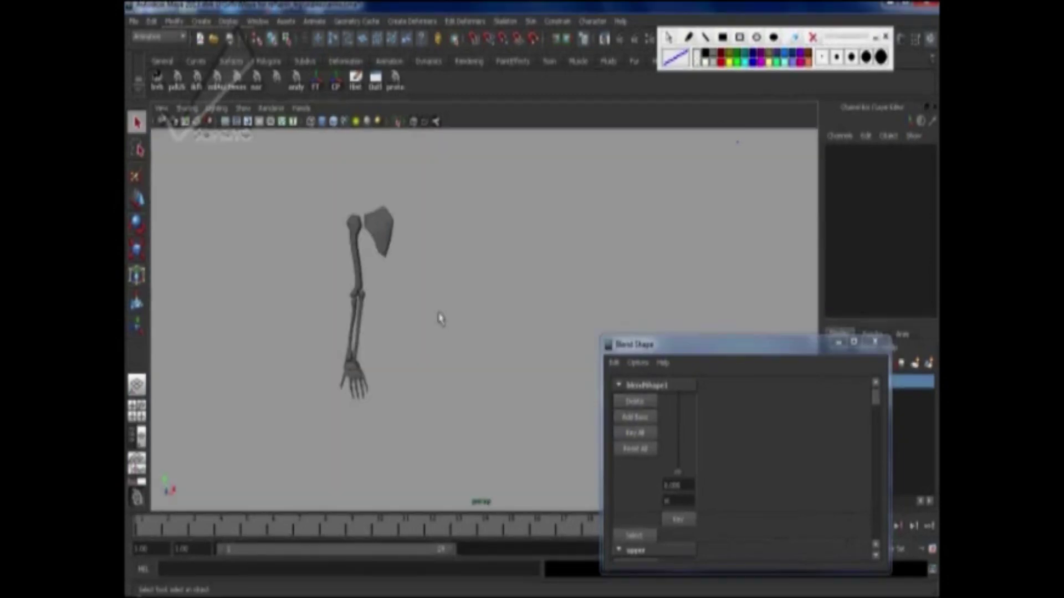
key(ctrl+space)
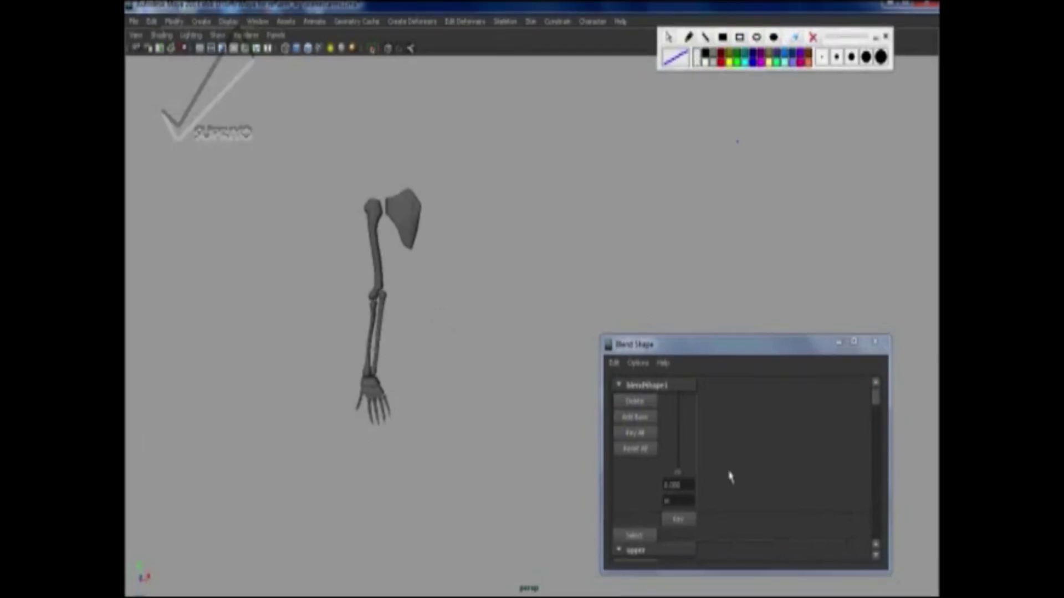
Preview the arm morph by raising the blendShape1 weight to 1, moving the Blend Shape window aside, and lowering it to 0
click(679, 476)
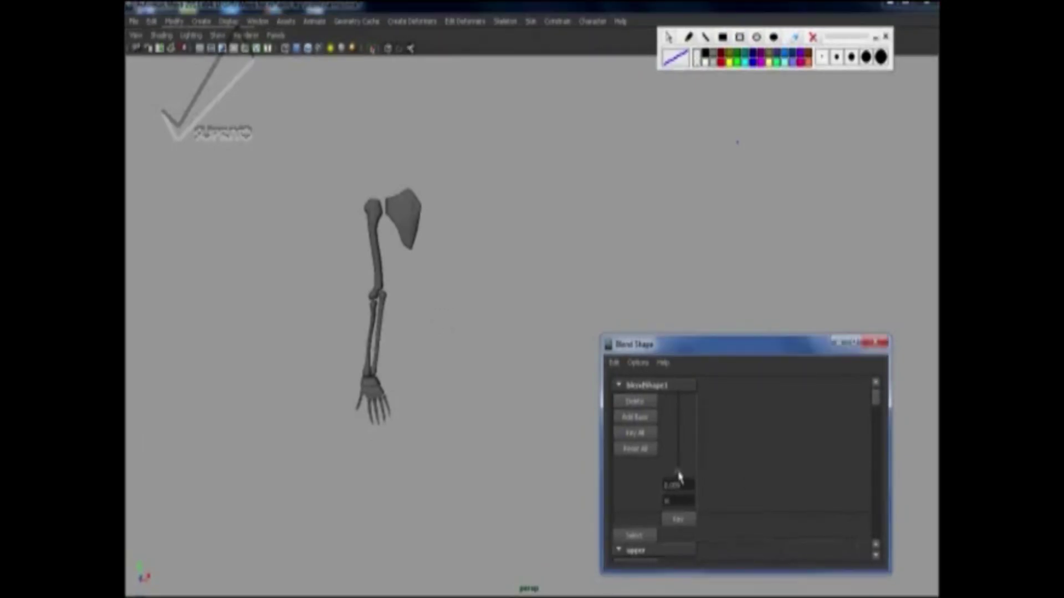
drag(680, 473, 758, 379)
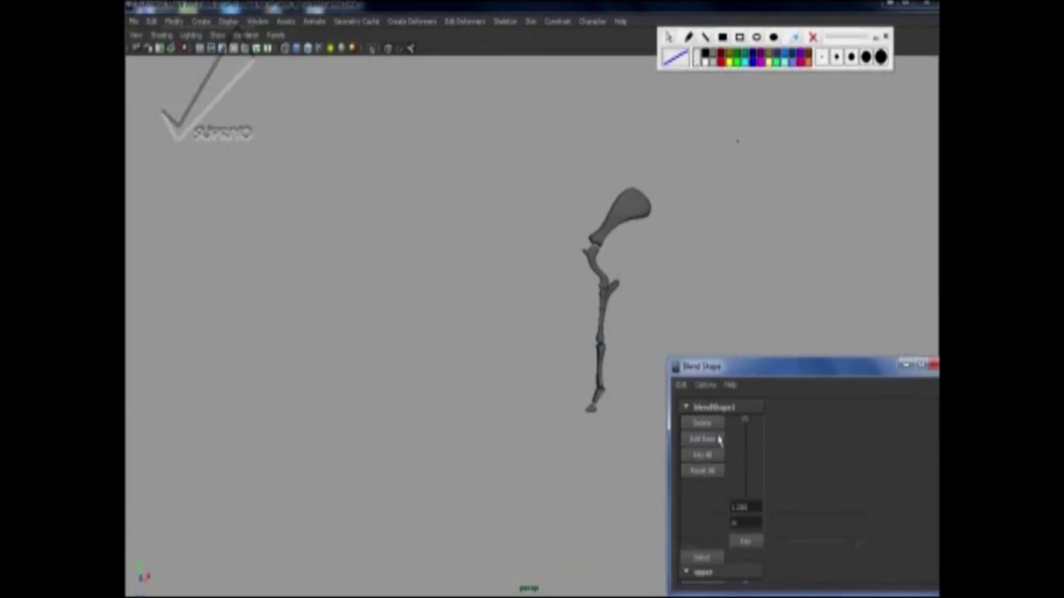
drag(745, 435, 748, 505)
alt+drag(571, 439, 607, 470)
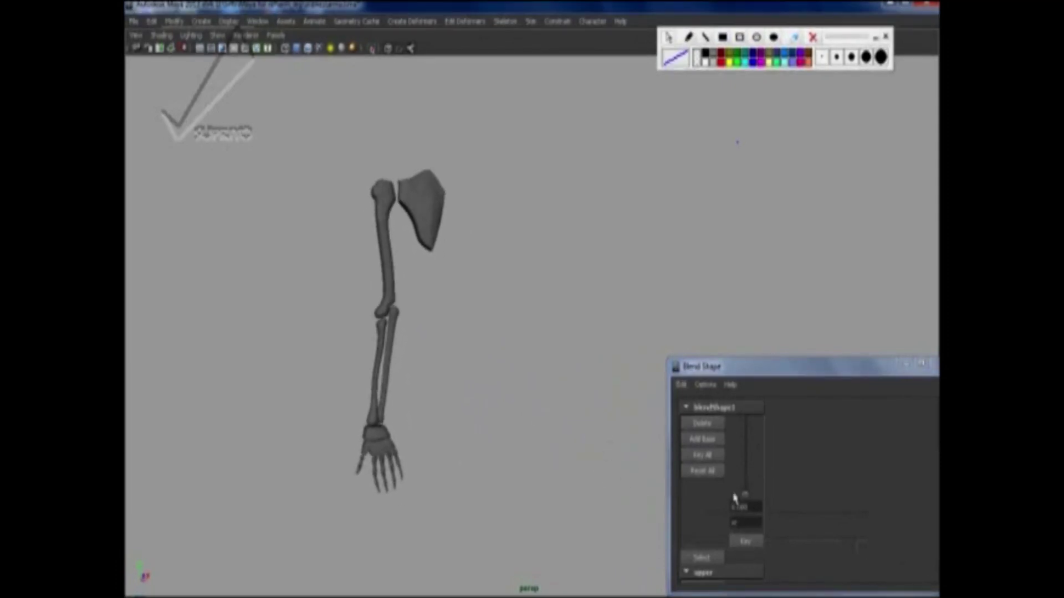
Enter the blendShape1 weights 1, 0.5, 0.75 and 1 in turn to examine the arm's stages between human and horse
mouse_move(746, 496)
mouse_down()
mouse_move(745, 486)
mouse_move(751, 508)
mouse_up()
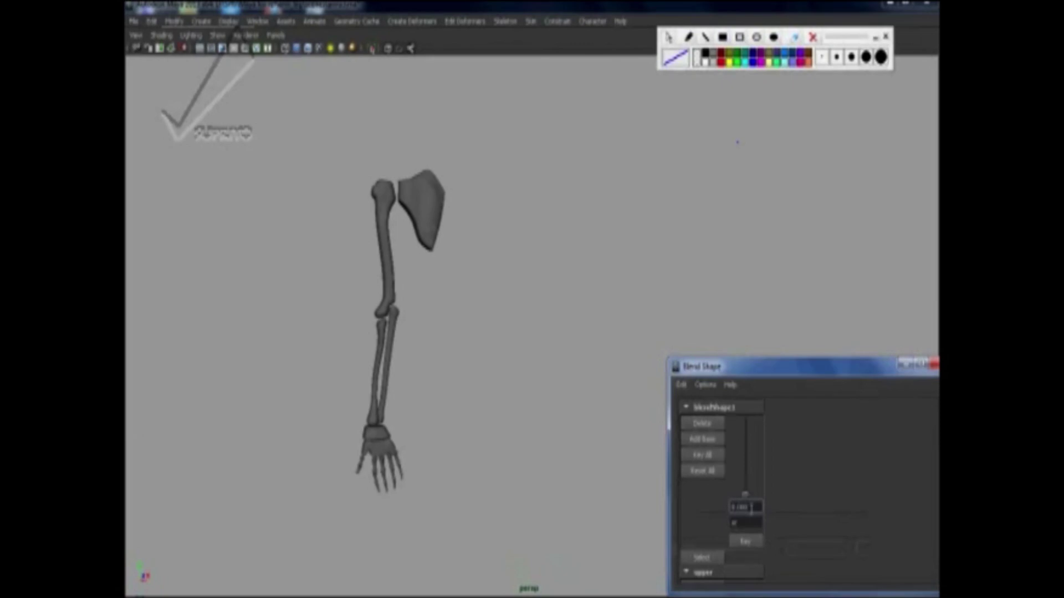
text(1)
key(Return)
drag(756, 507, 710, 513)
text(.5)
key(Return)
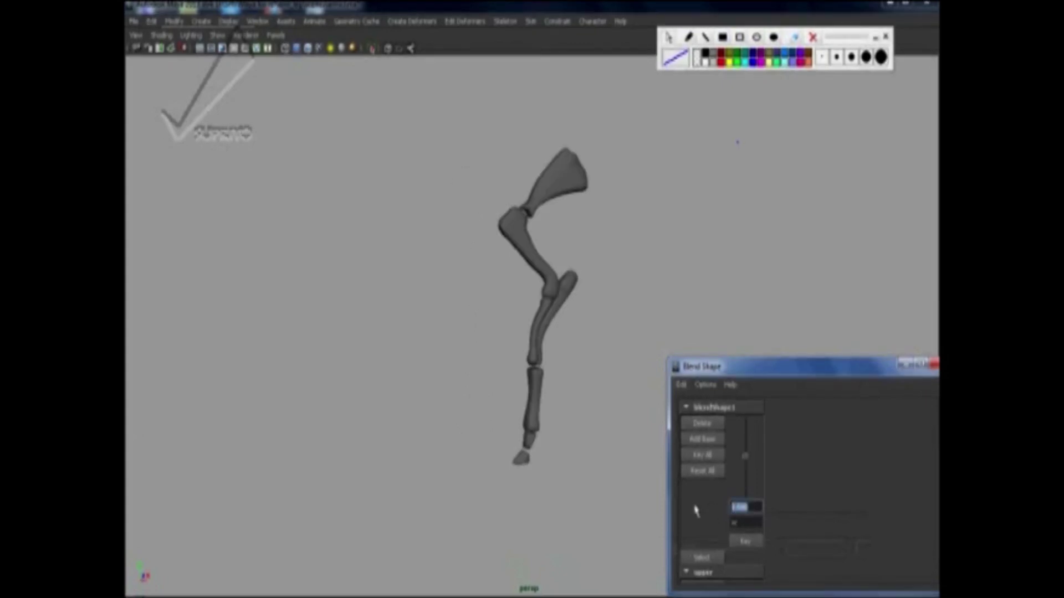
text(0.75)
key(Return)
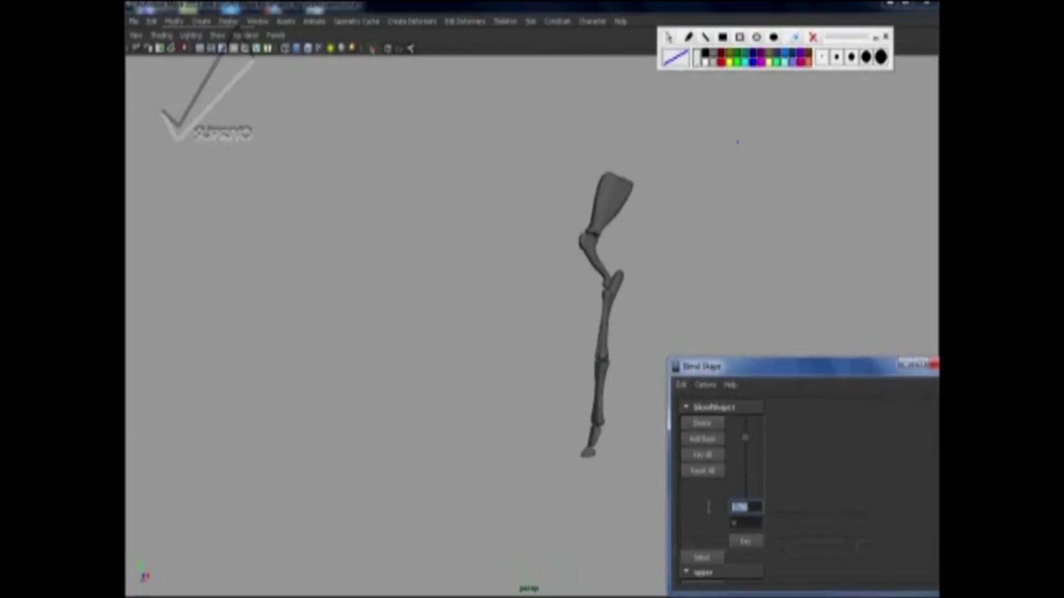
text(1)
key(Return)
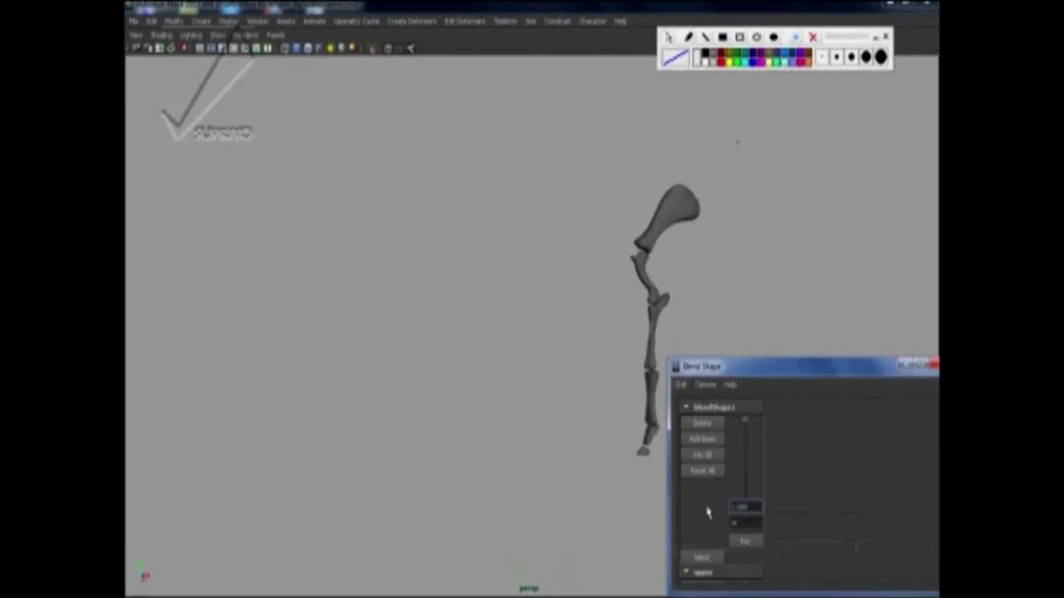
Scrub the blendShape1 weight back to 0, up to about 0.46 and down to 0 while examining the bones from another angle
drag(745, 424, 757, 503)
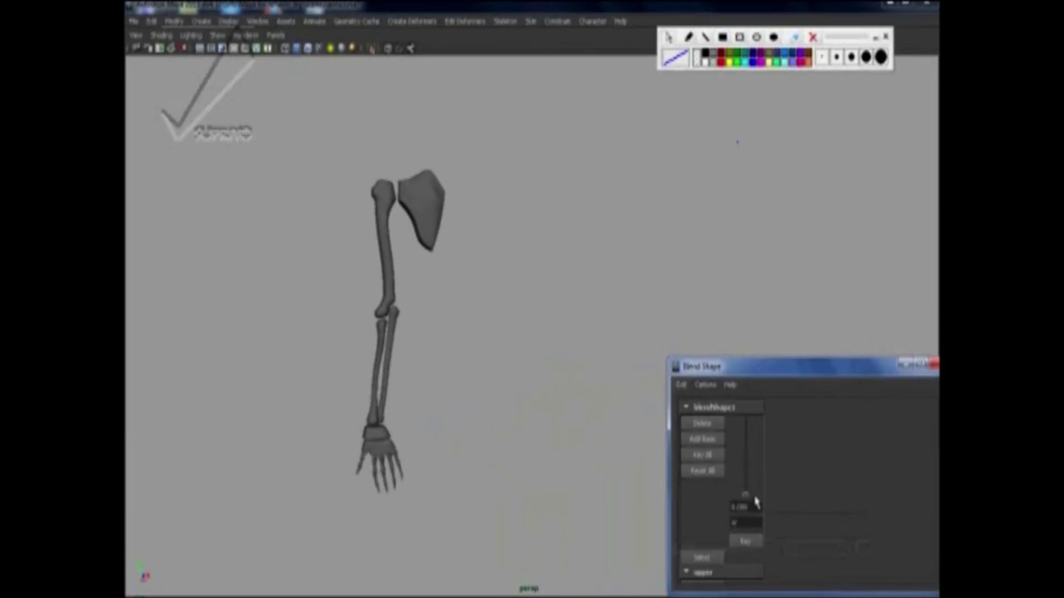
alt+drag(569, 441, 594, 442)
drag(744, 494, 760, 467)
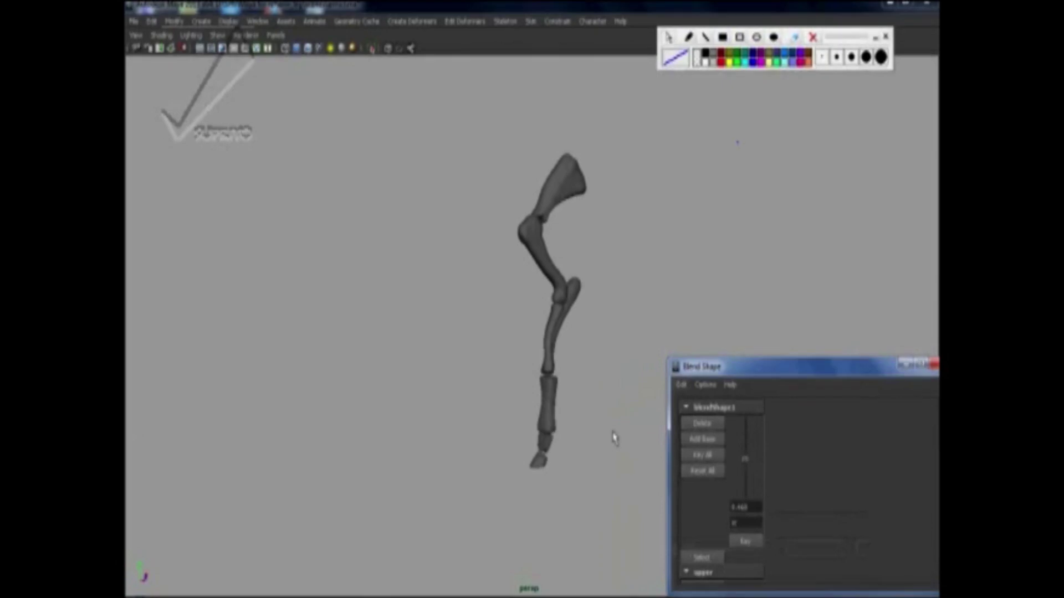
drag(743, 468, 749, 506)
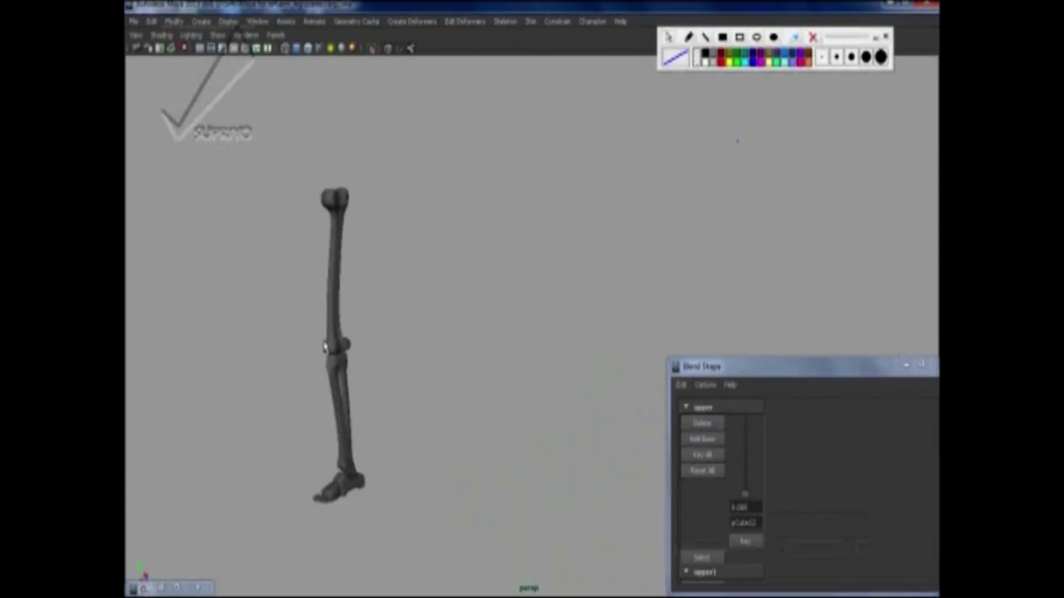
Frame the human leg bones and raise the upper blend shape weight to 1 to morph them into the horse's hind leg
alt+drag(452, 425, 515, 472)
alt+right_drag(516, 471, 501, 464)
alt+middle_drag(500, 463, 497, 444)
drag(745, 494, 758, 408)
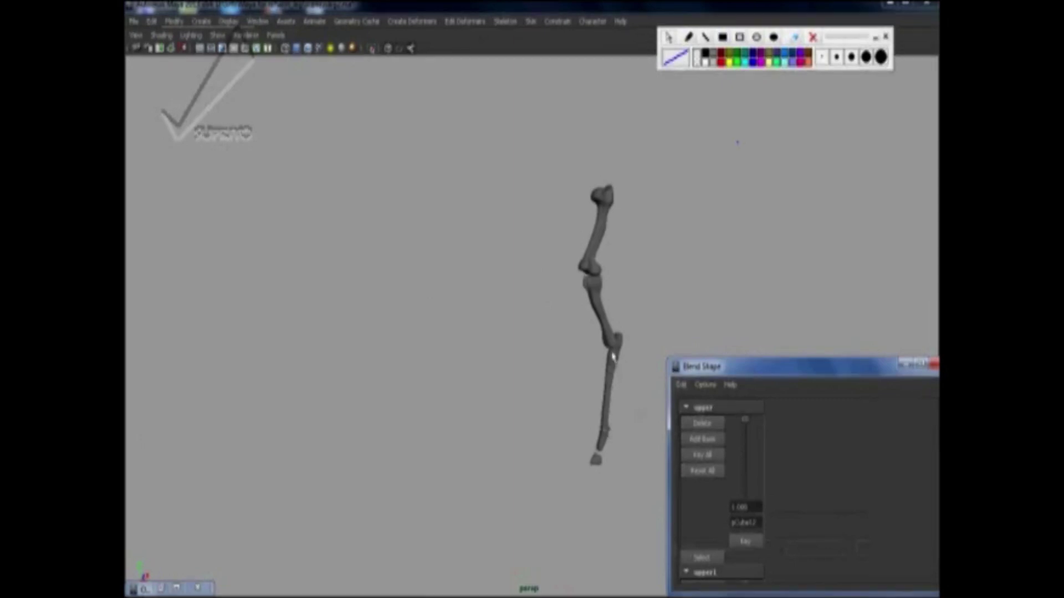
mouse_move(745, 434)
mouse_down()
mouse_move(732, 506)
mouse_move(749, 424)
mouse_up()
Restore the full interface, make layer1 visible and set the upper blend shape weight to 0 for a side-by-side leg comparison
key(ctrl+space)
alt+drag(596, 401, 599, 401)
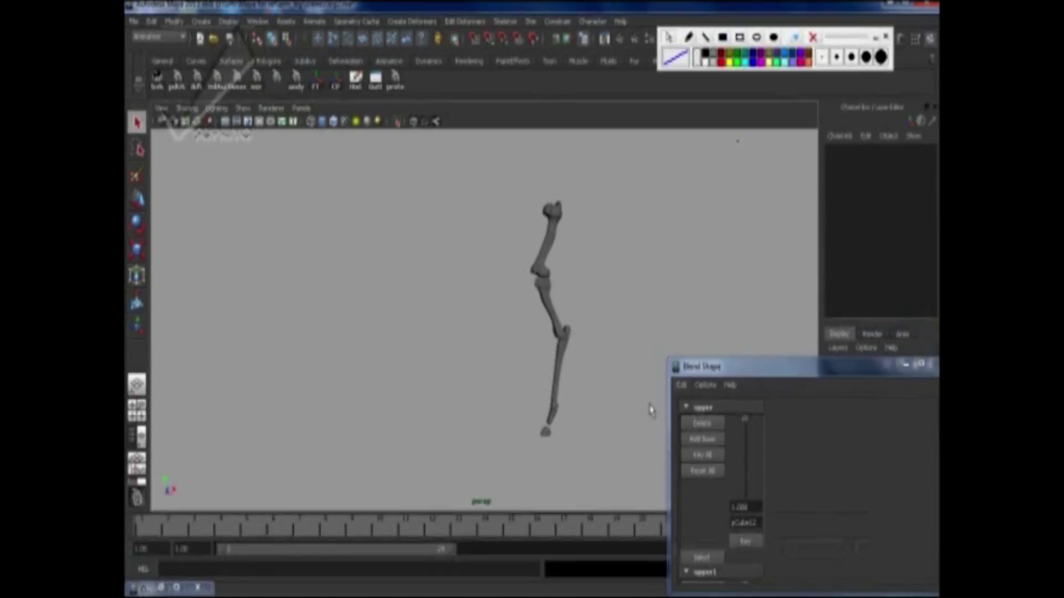
drag(753, 367, 669, 459)
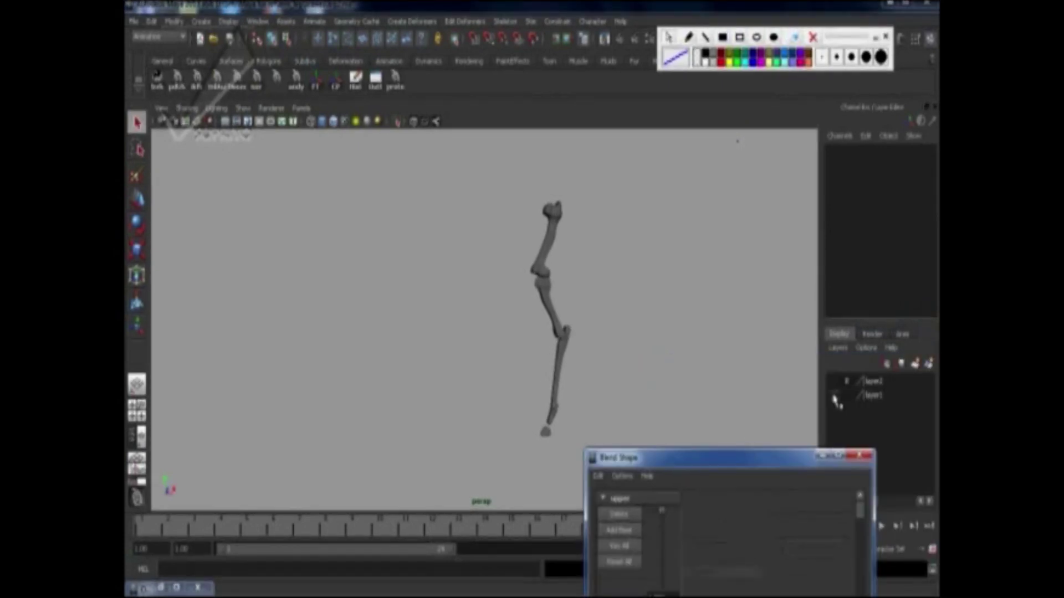
drag(661, 510, 648, 594)
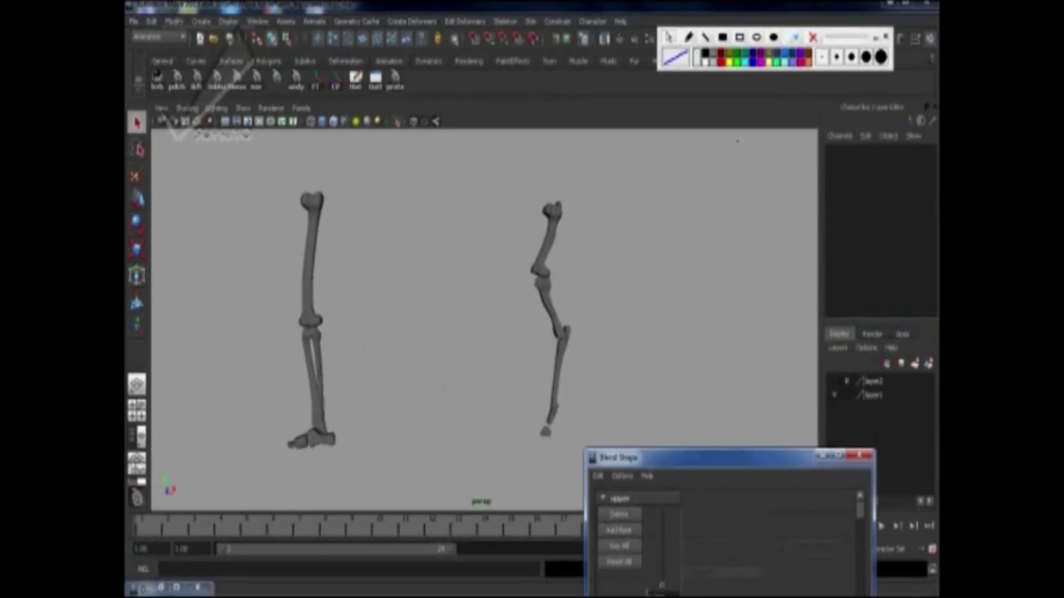
Circle the human knee and horse hock in blue with a joining line, and preview the leg morph to 1 and back to 0
click(689, 40)
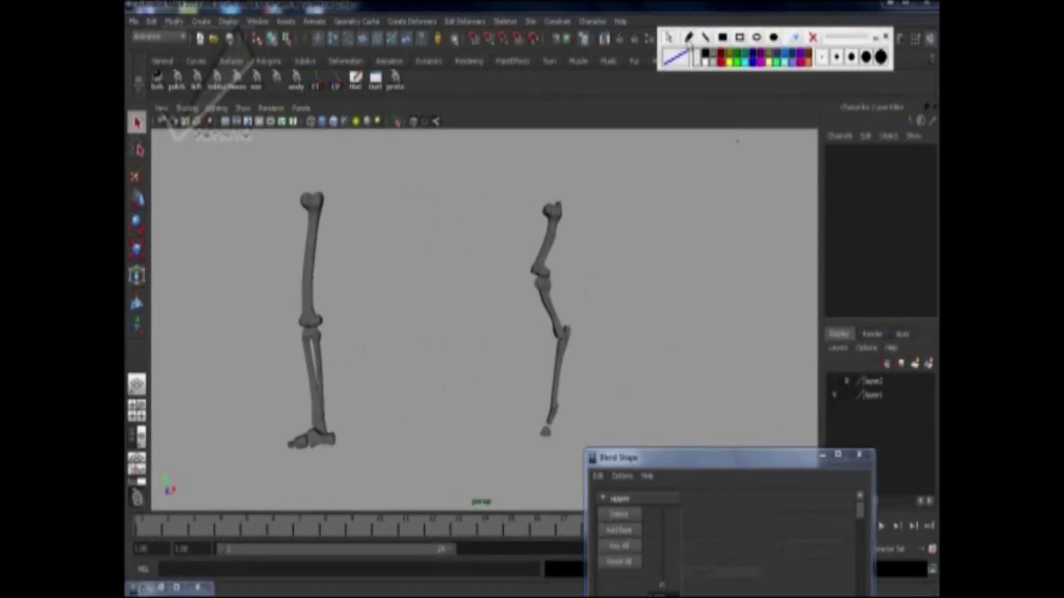
drag(294, 313, 309, 300)
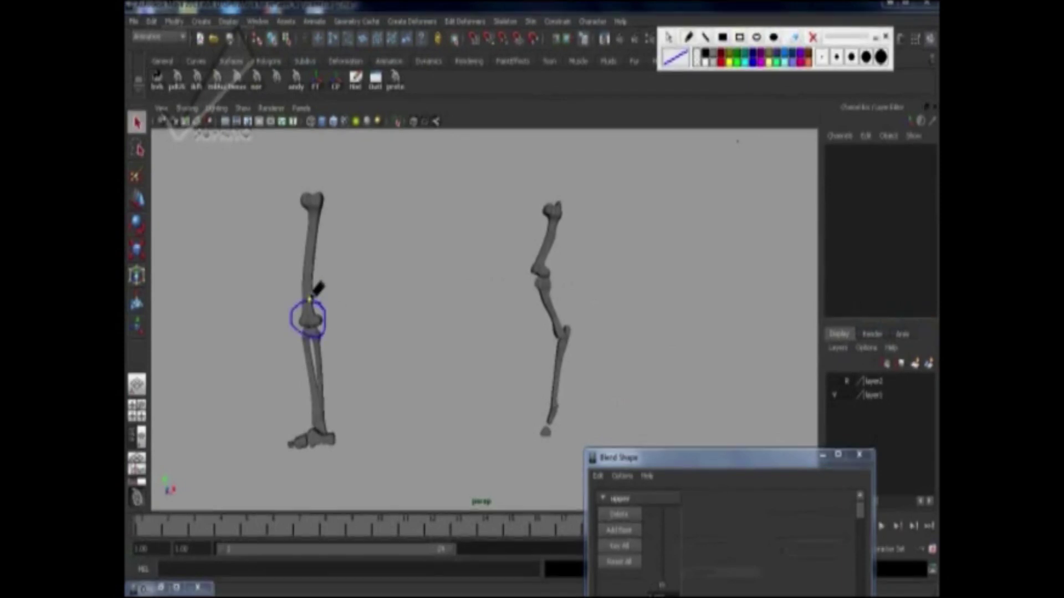
mouse_move(389, 320)
mouse_down()
mouse_move(518, 331)
mouse_move(561, 346)
mouse_up()
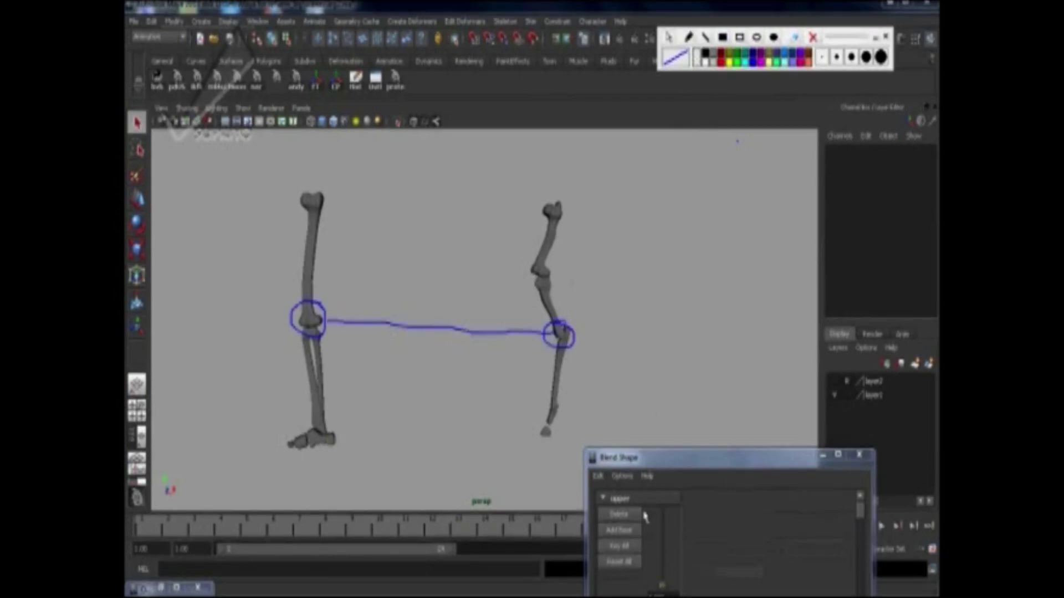
drag(662, 583, 696, 505)
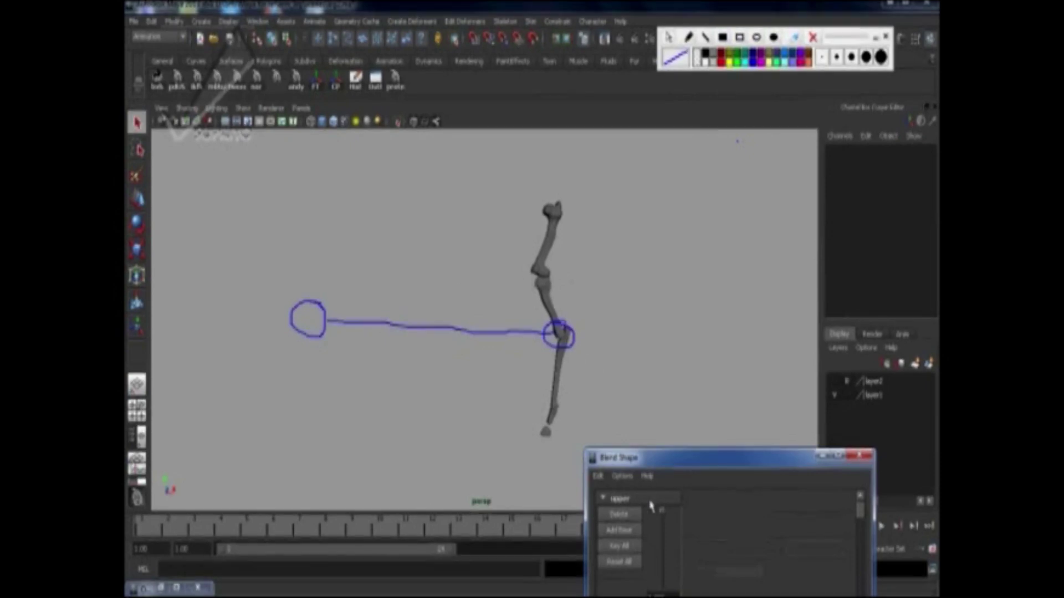
drag(660, 508, 652, 594)
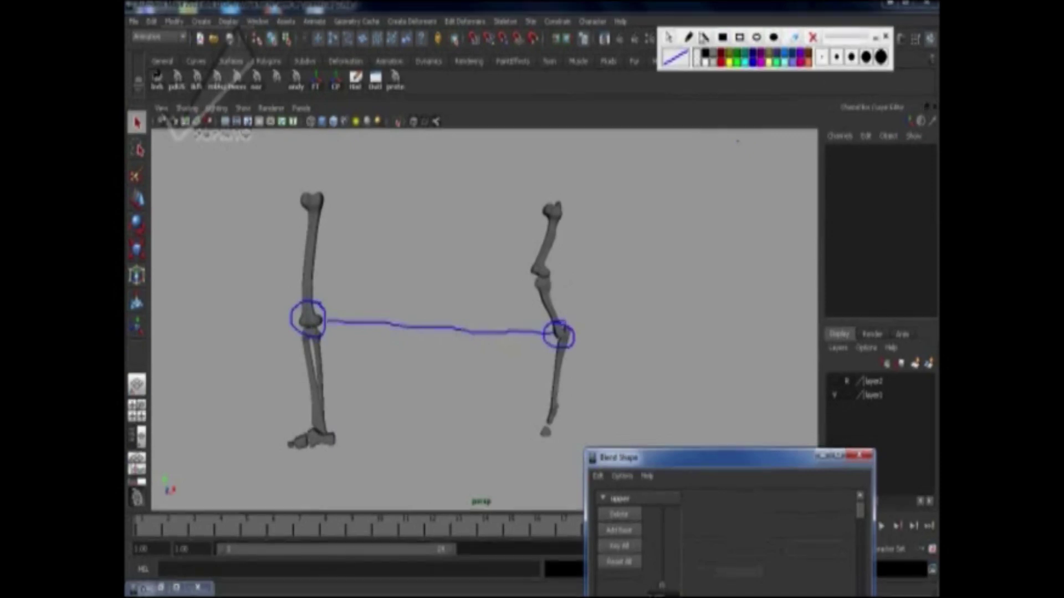
Circle the human knee and the horse's upper knee joint in red and connect them with a red line
click(720, 66)
drag(320, 306, 527, 282)
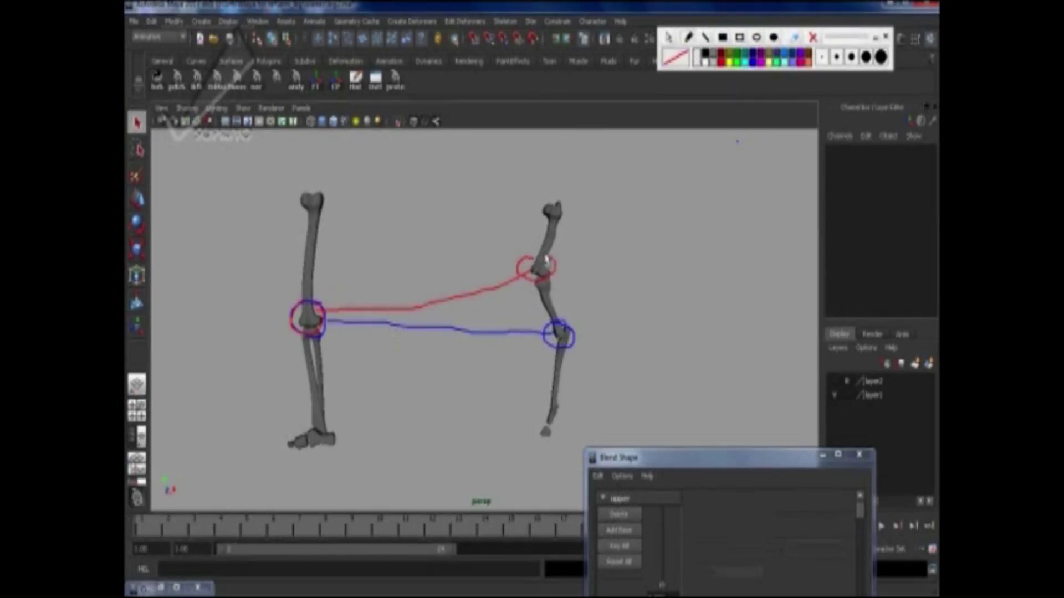
click(551, 264)
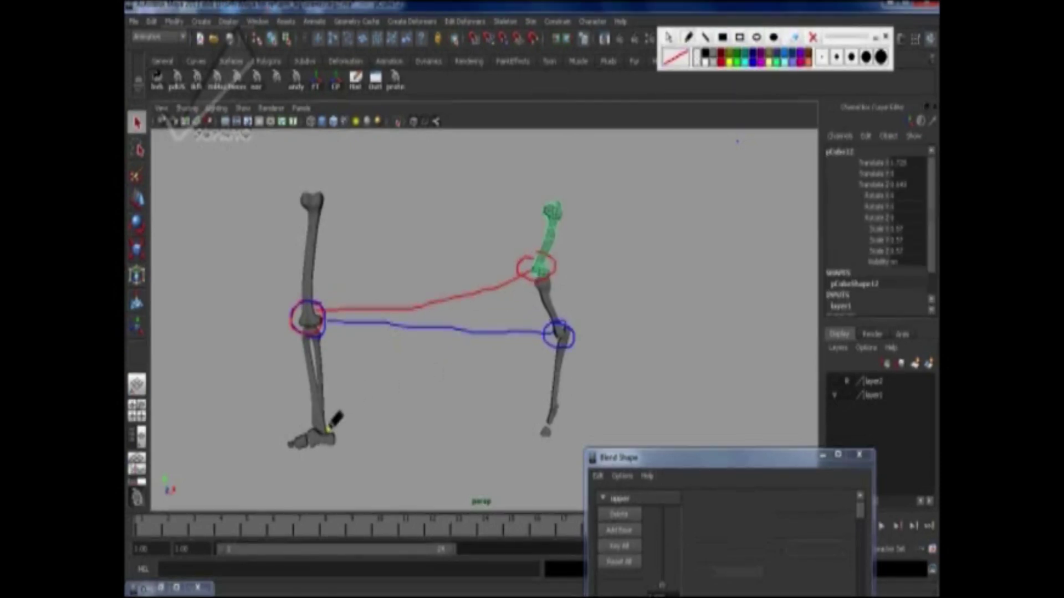
Link the human heel to the horse's hock with red circles and a line, and cross out the blue knee-to-hock line
mouse_move(333, 439)
mouse_down()
mouse_move(324, 426)
mouse_move(362, 428)
mouse_up()
drag(565, 338, 569, 323)
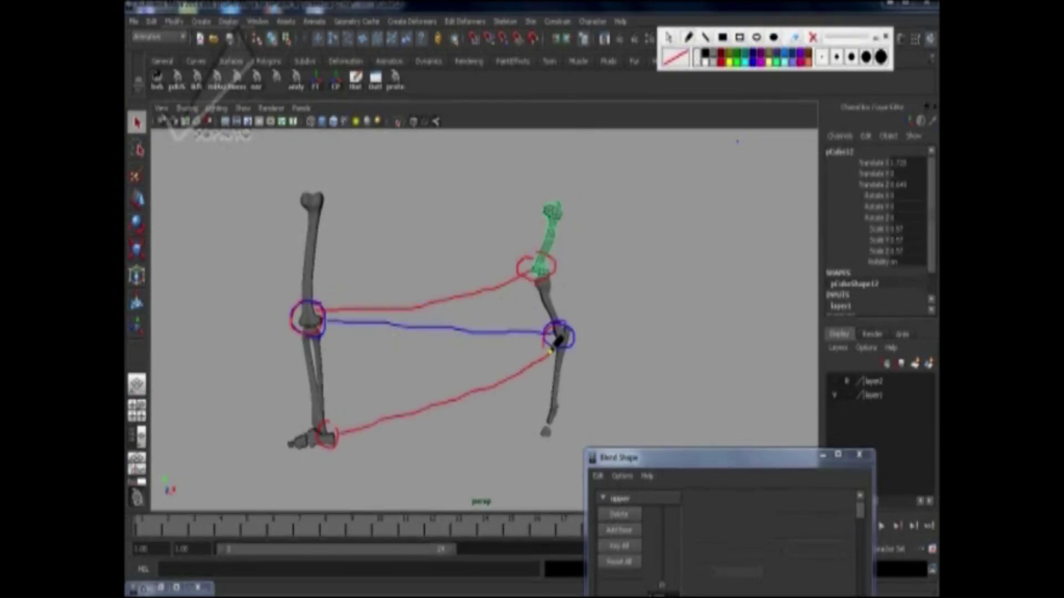
drag(442, 352, 438, 355)
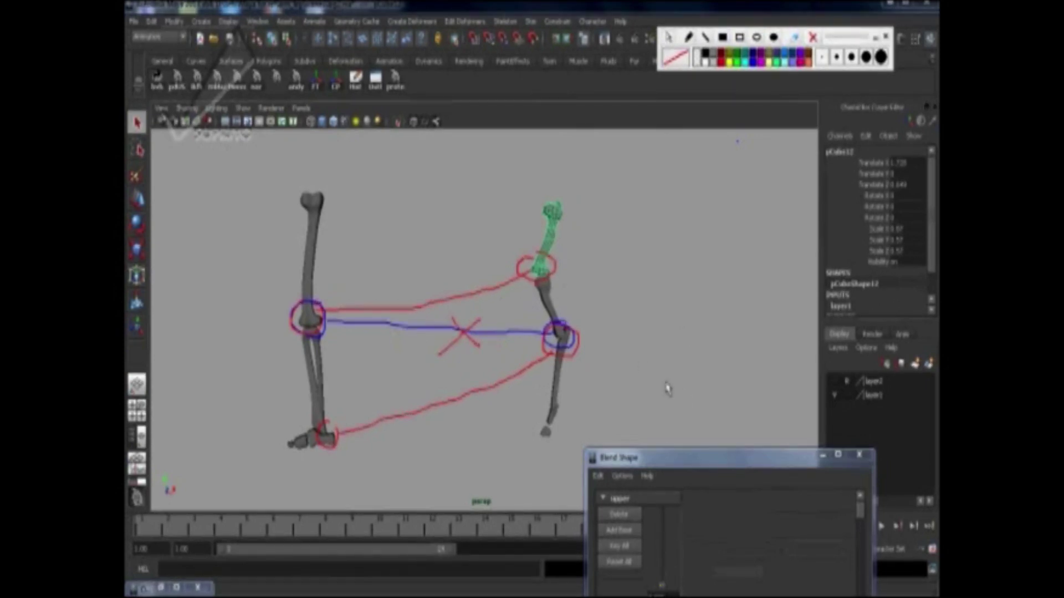
Deselect the upper bone and raise the upper blend shape weight to 1 to compare the leg morph with the red marks
click(621, 333)
drag(663, 584, 673, 499)
drag(671, 546, 681, 507)
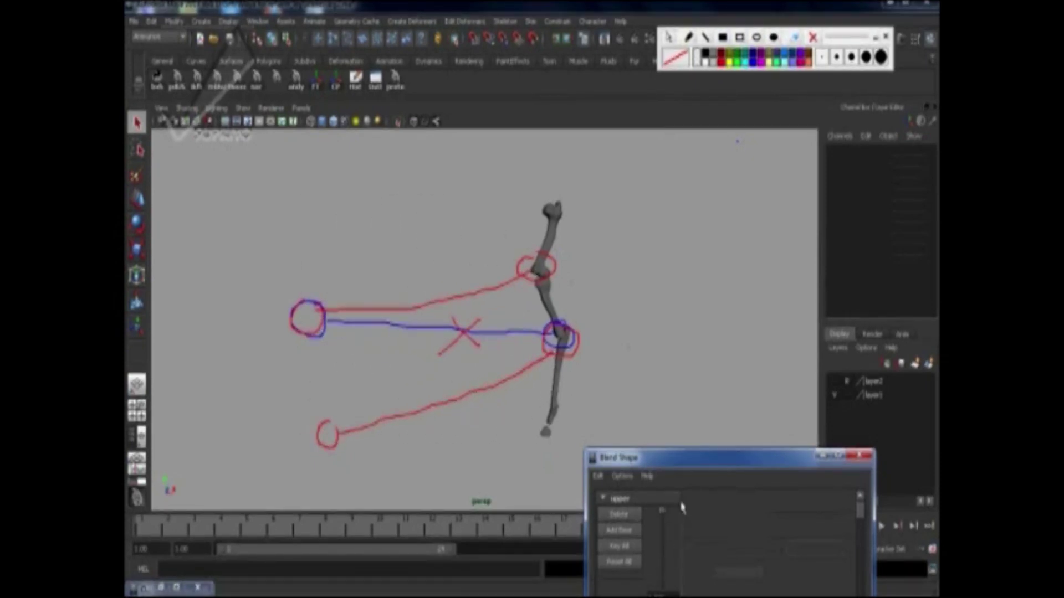